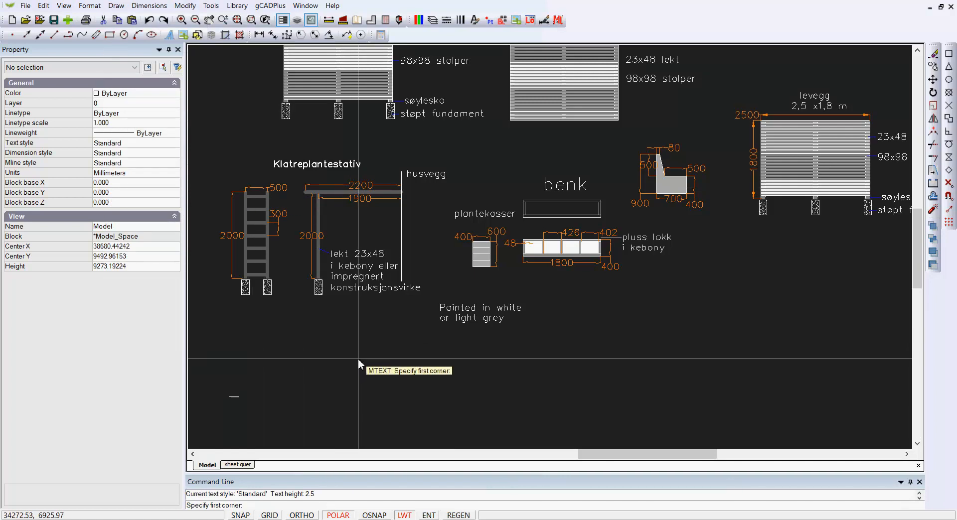
- Place multiline text about 2607 mm wide in the Standard style below the trellis drawing, with the sentence about testing a text style with height
click(337, 375)
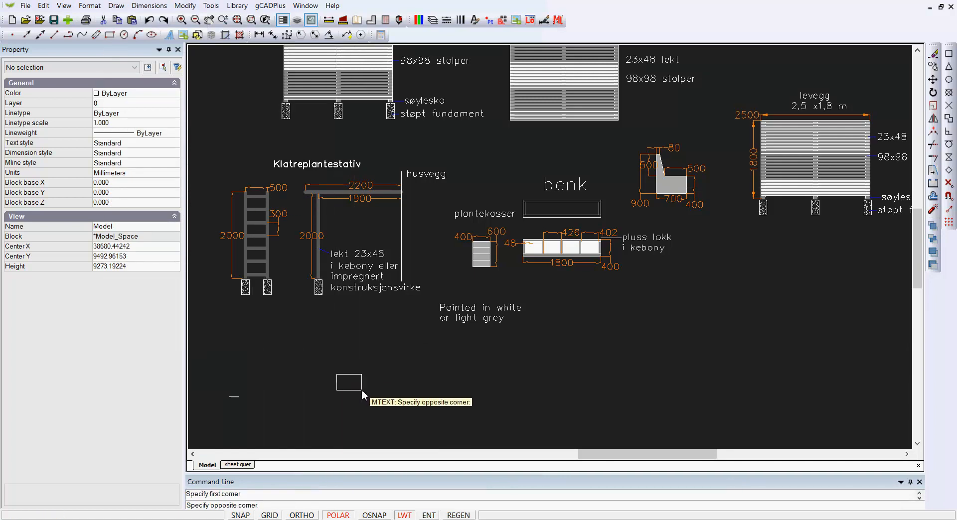
click(451, 424)
click(446, 335)
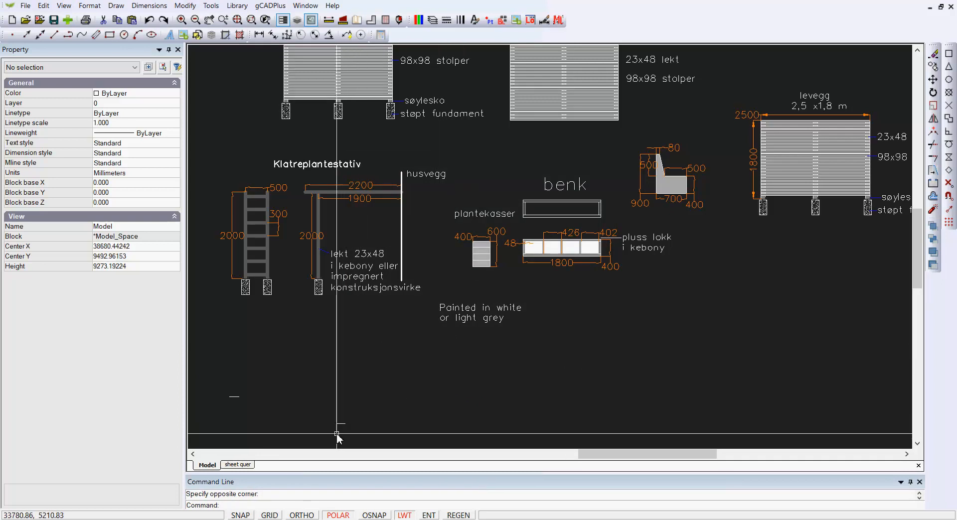
- Inspect the tiny new text and its properties, and delete it from the drawing
scroll(344, 425, up, 10)
scroll(349, 384, up, 3)
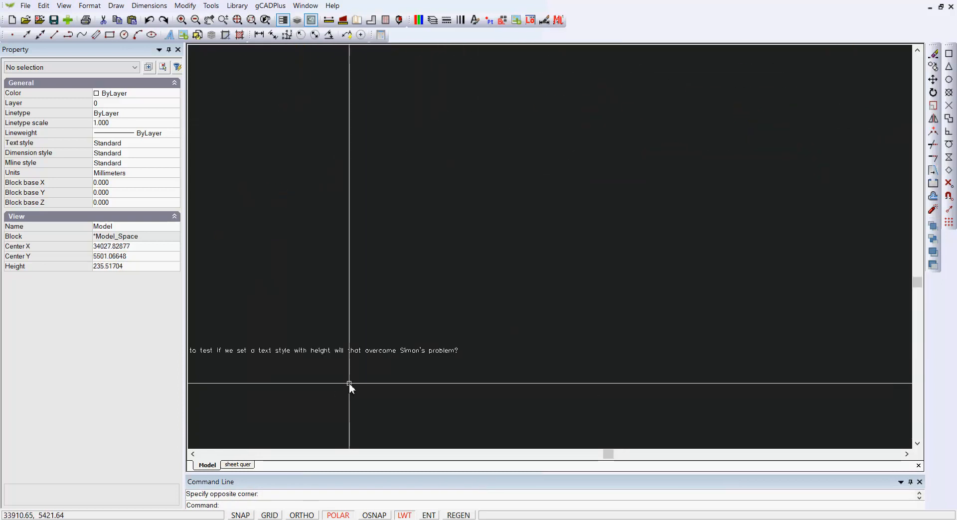
scroll(374, 403, down, 10)
scroll(377, 407, down, 3)
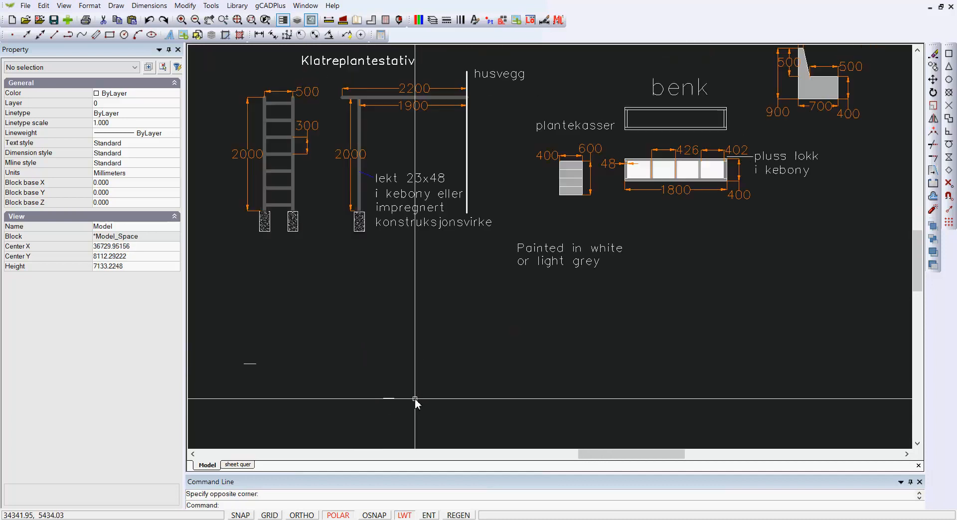
click(391, 398)
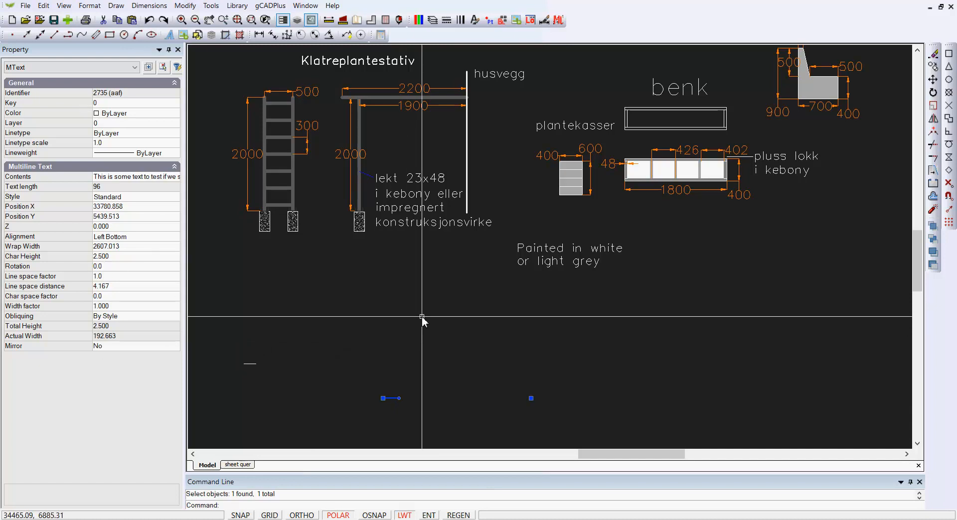
key(Escape)
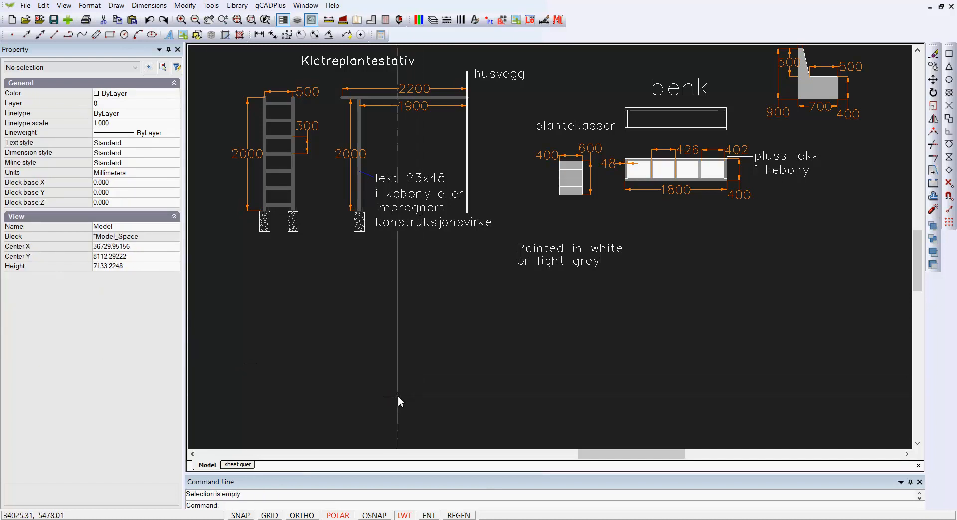
click(393, 398)
key(Escape)
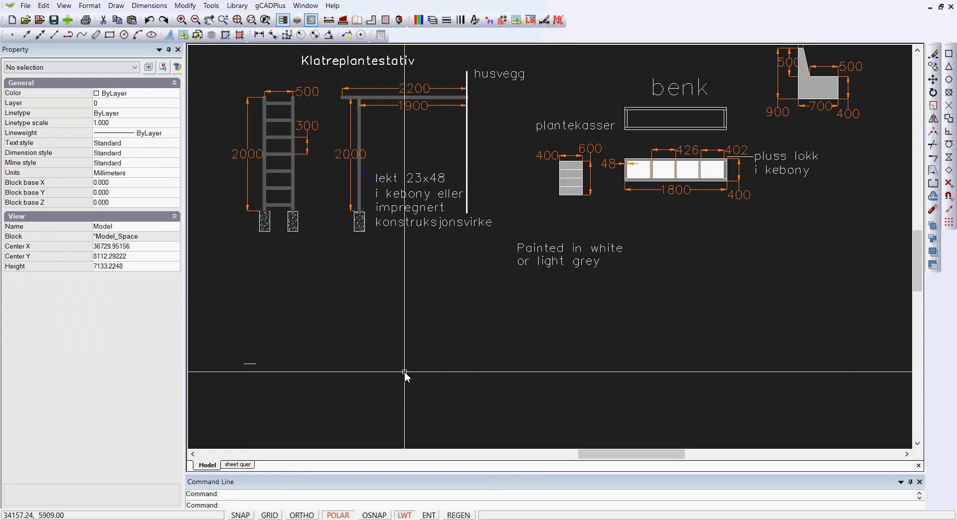
- Set the width of the Hagedesign text style to 0.8 and make it the current text style
click(90, 6)
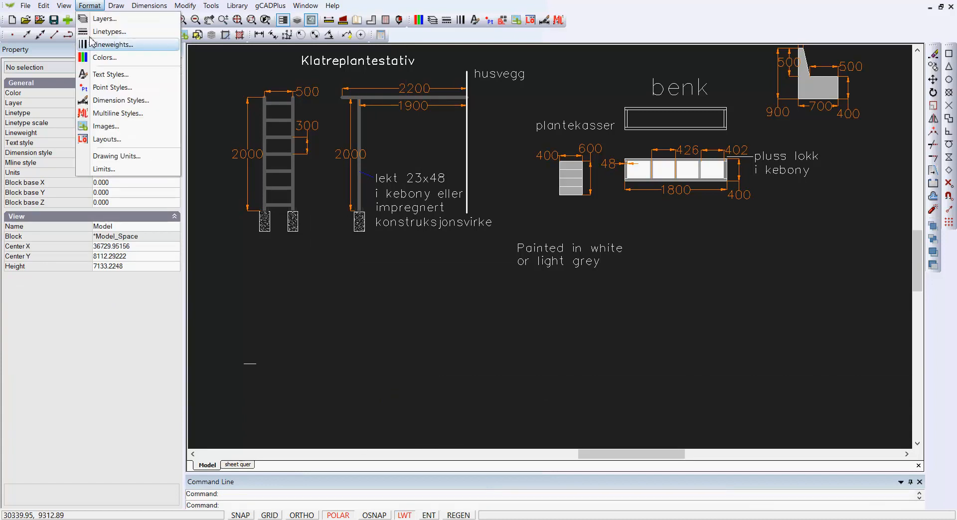
click(109, 71)
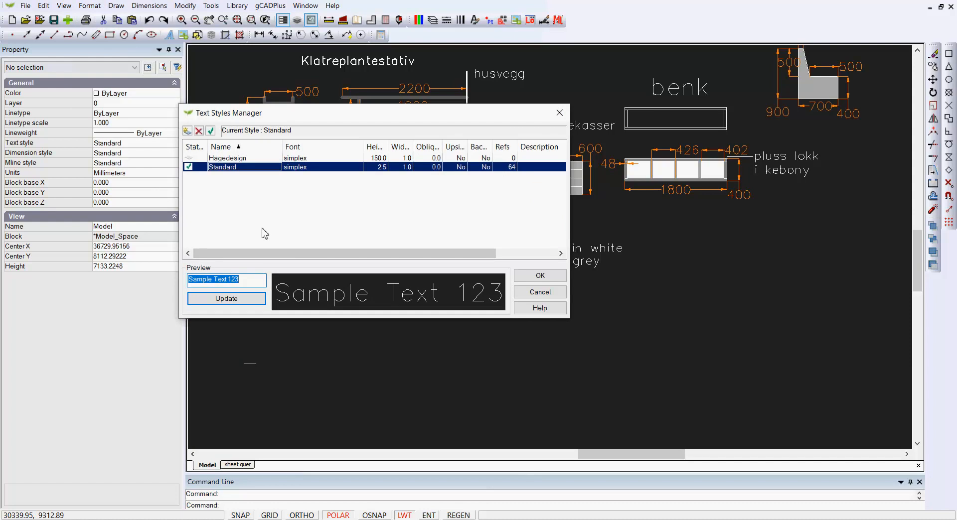
click(257, 159)
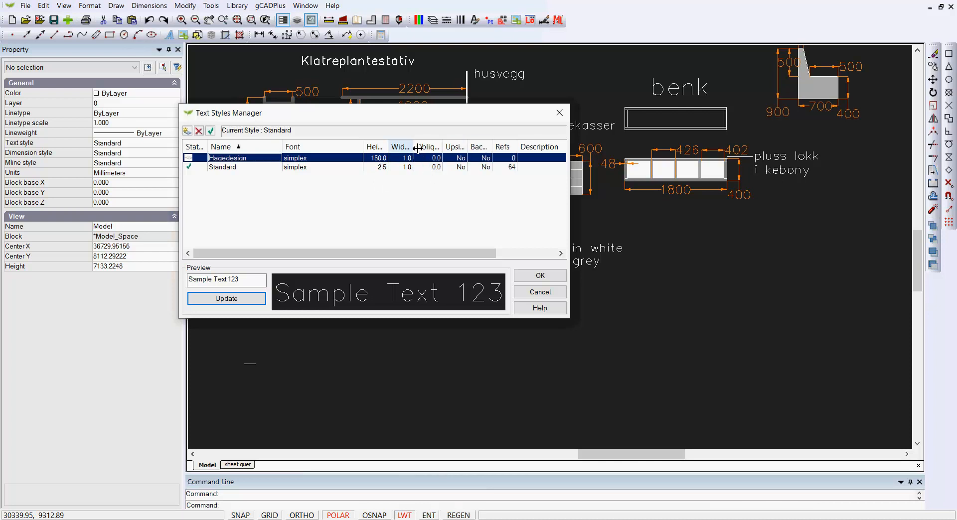
drag(414, 145, 461, 145)
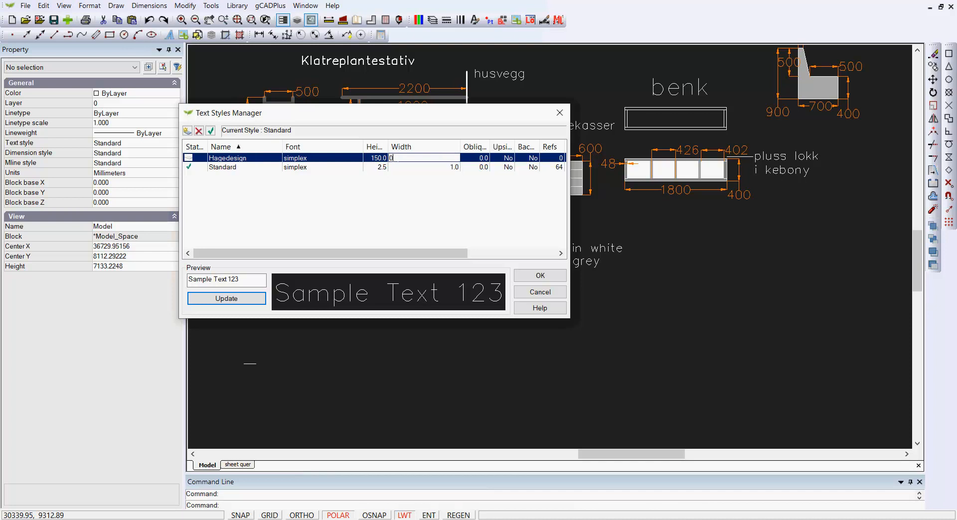
text(.8)
key(Return)
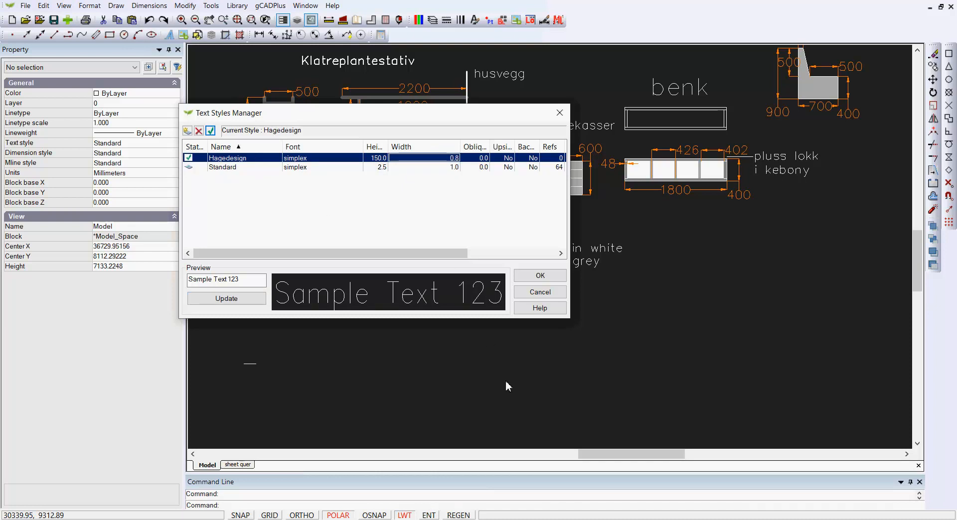
click(540, 276)
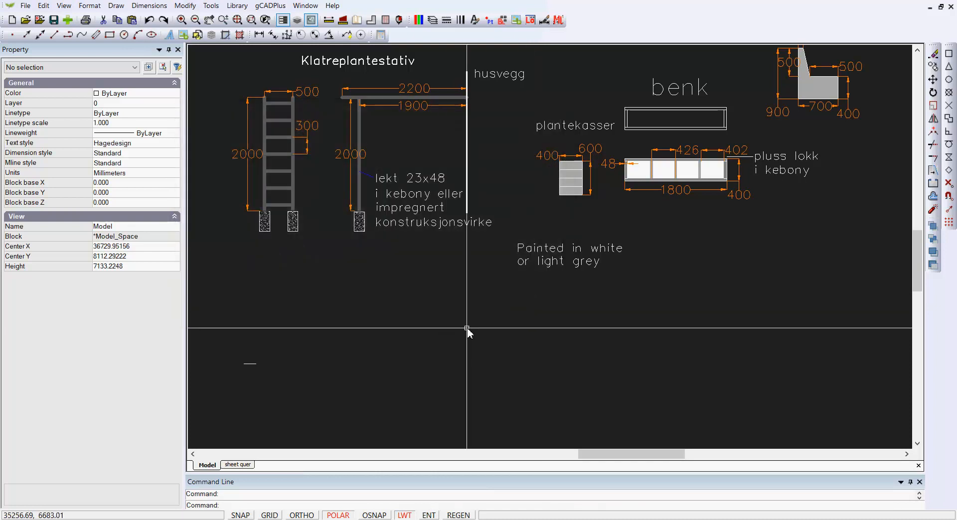
- Place multiline text about 3404 mm wide in the Hagedesign style below the trellis, with the sentence about testing a text style with height
click(119, 10)
mouse_move(197, 185)
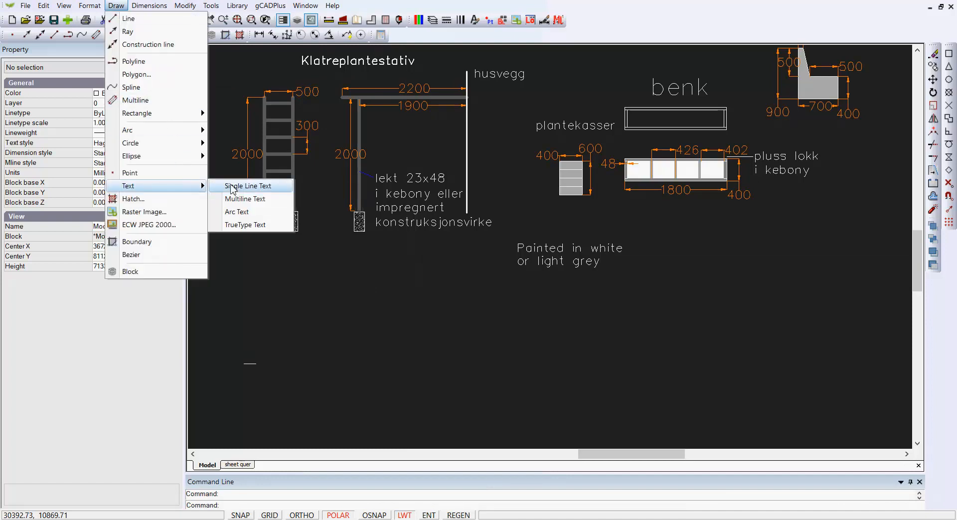
click(237, 199)
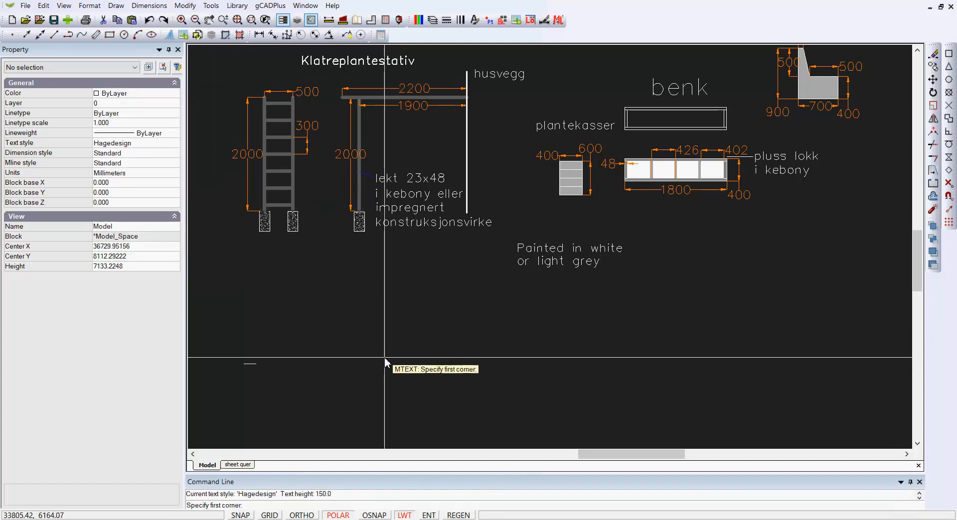
click(331, 336)
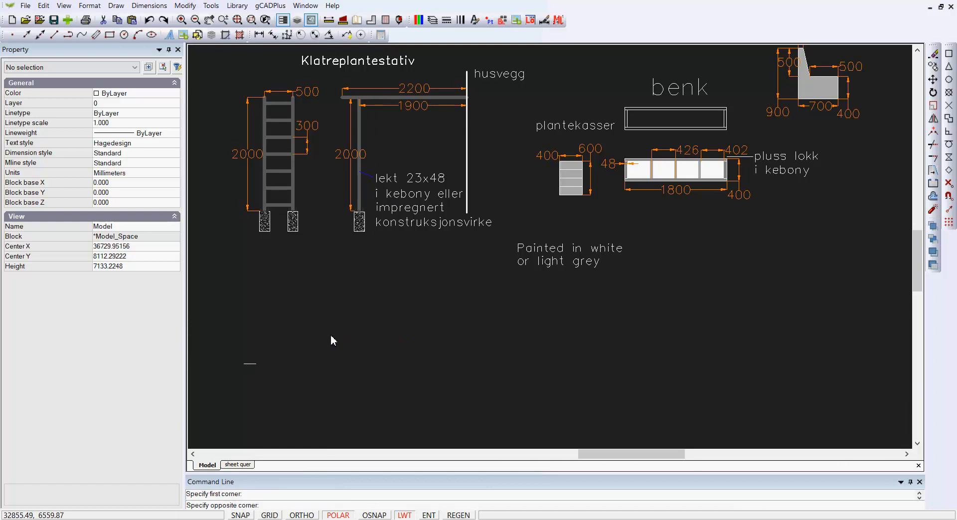
click(522, 420)
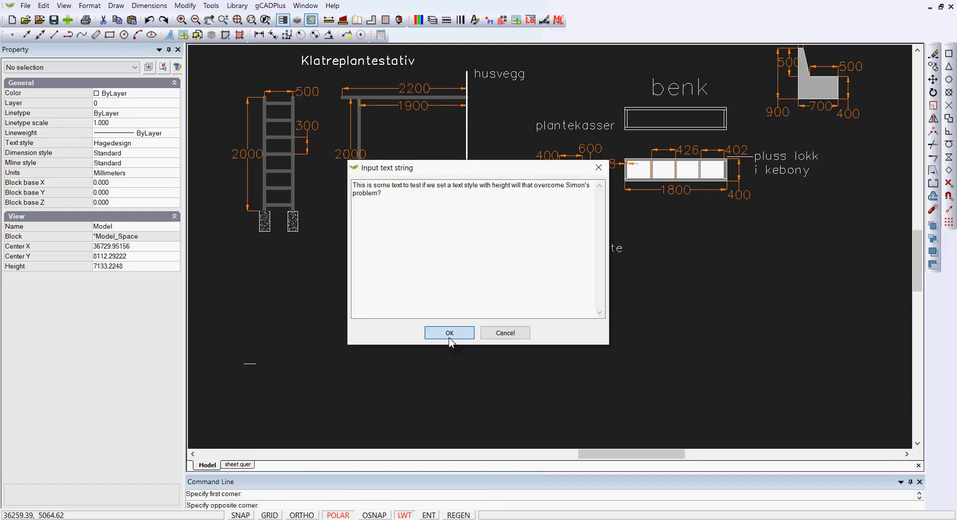
click(449, 337)
- Compare the style and character height of the new multiline text with those of the tiny older text beside it
scroll(414, 408, up, 1)
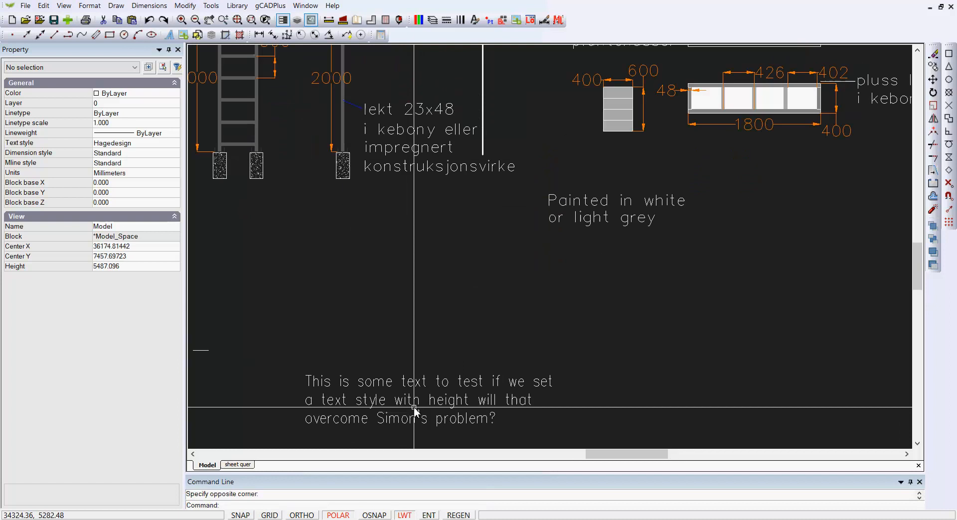
middle_drag(415, 410, 426, 361)
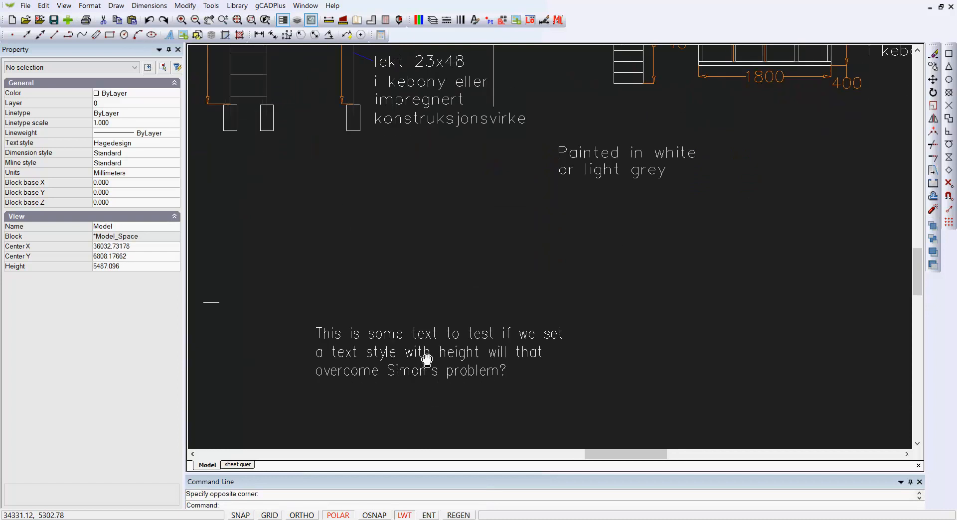
click(452, 342)
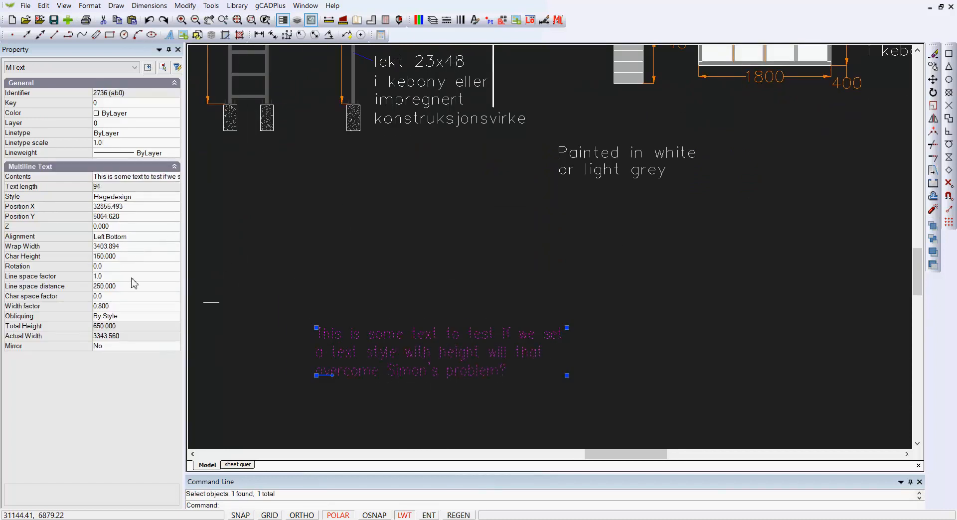
key(Escape)
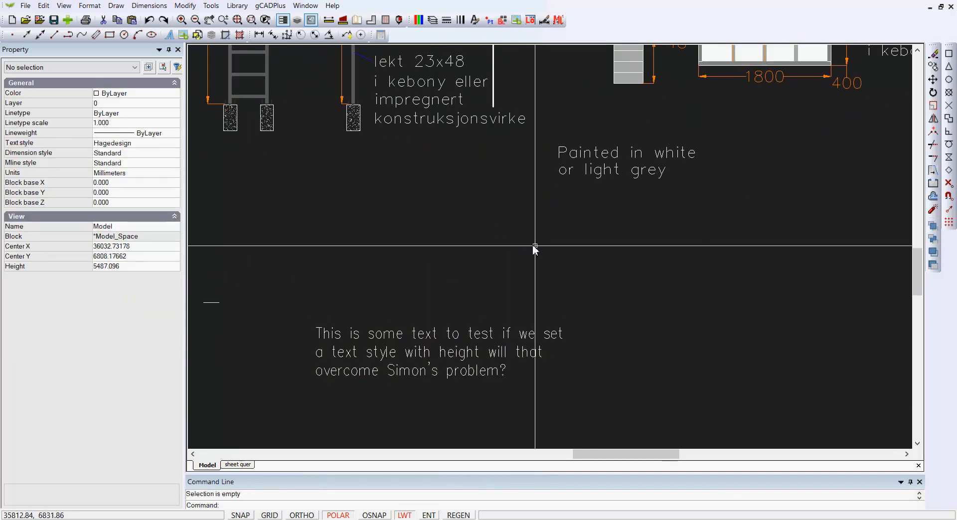
scroll(538, 246, down, 2)
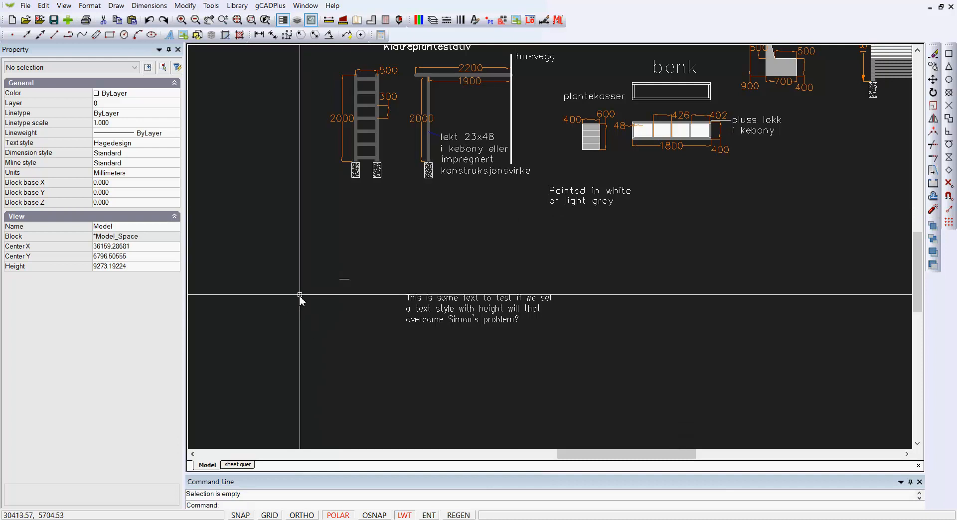
scroll(318, 296, up, 2)
click(382, 274)
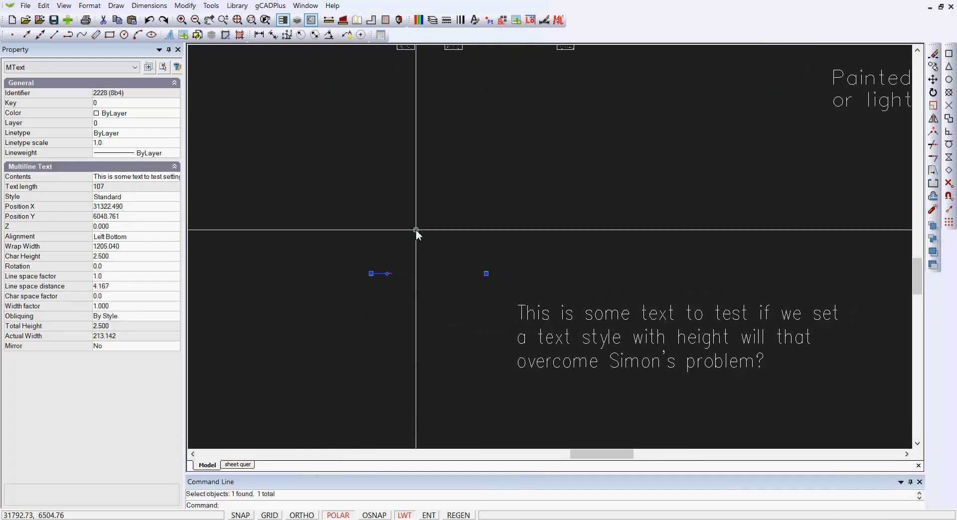
key(Escape)
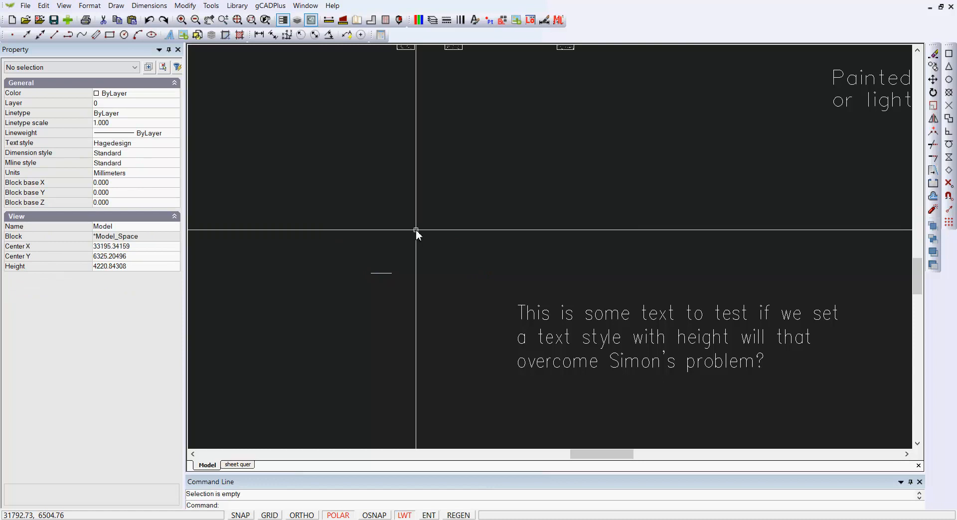
- Check the dimension styles of the levegg's 1800 height dimension and the 500 seat dimension on the bench's side profile
scroll(364, 211, down, 3)
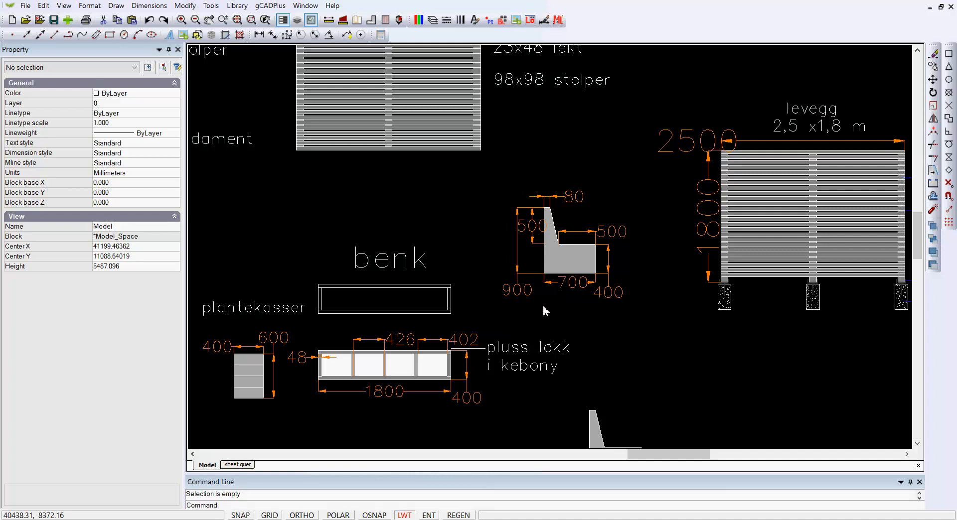
scroll(552, 312, up, 2)
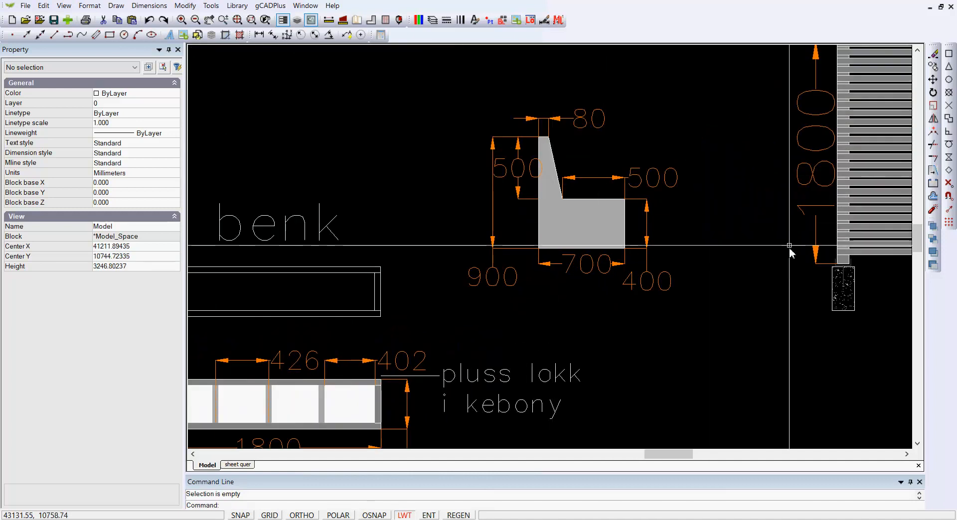
click(803, 211)
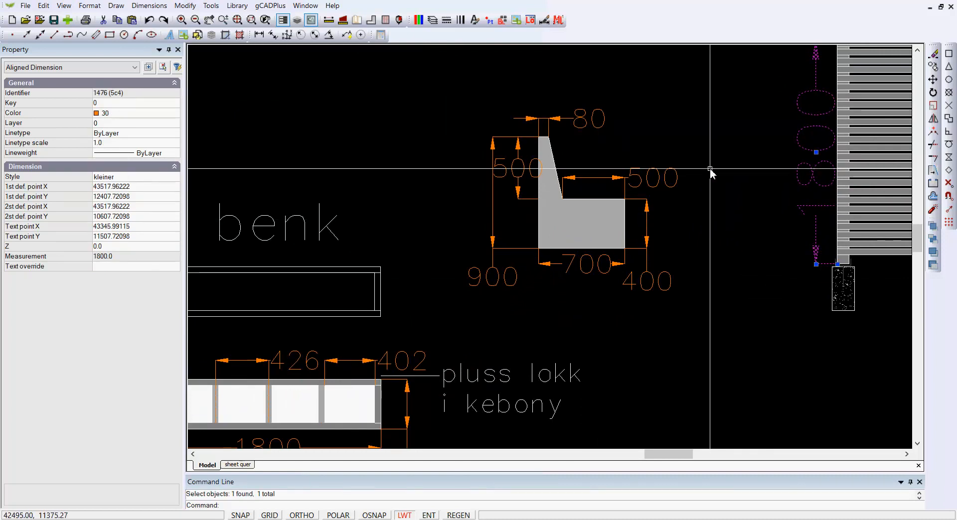
key(Escape)
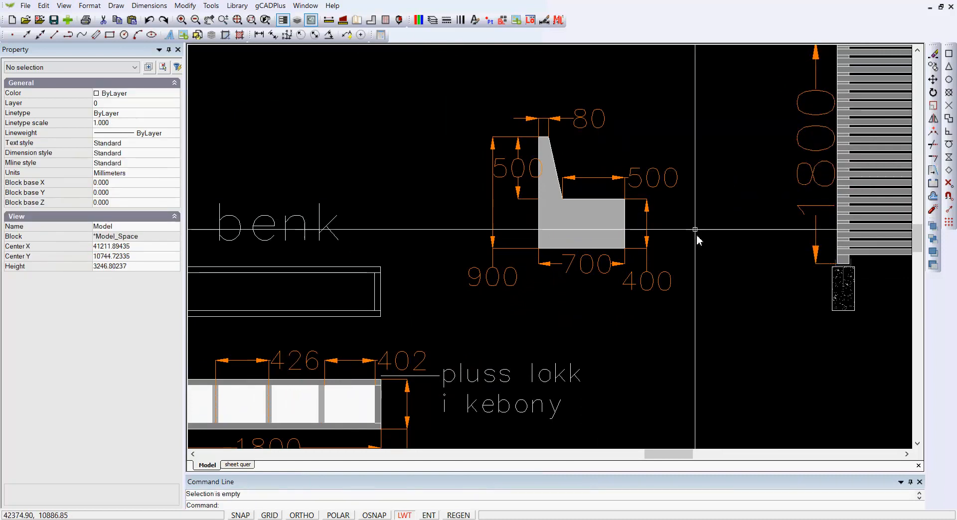
click(667, 188)
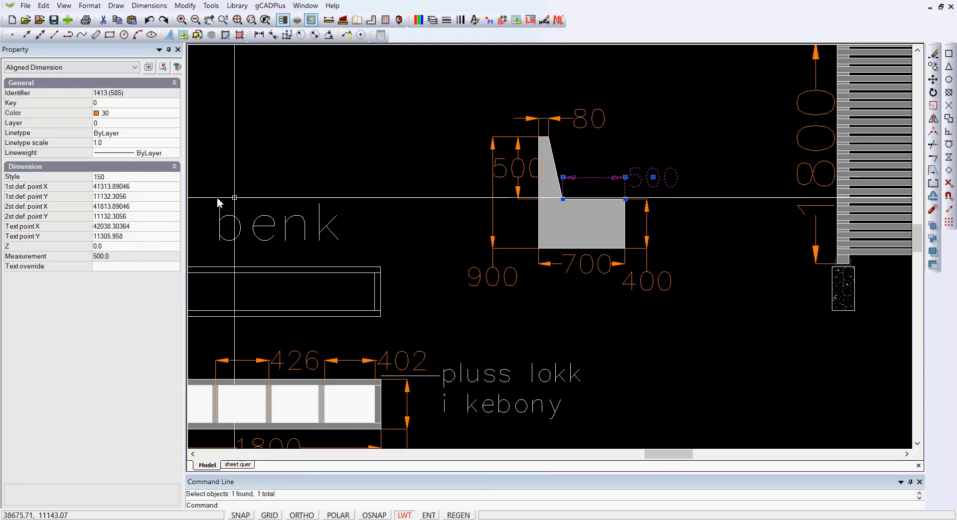
key(Escape)
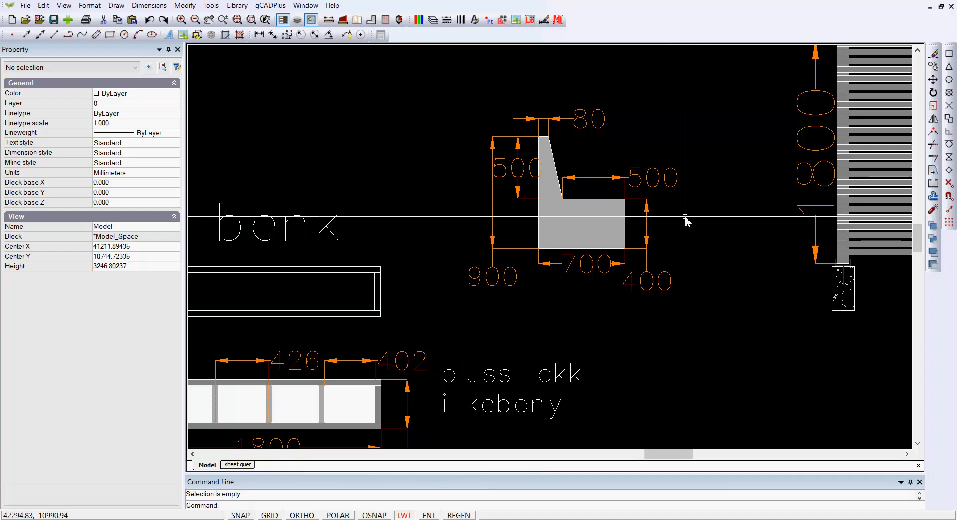
- Change the style of the 400 height dimension on the bench's side profile to 100
click(663, 291)
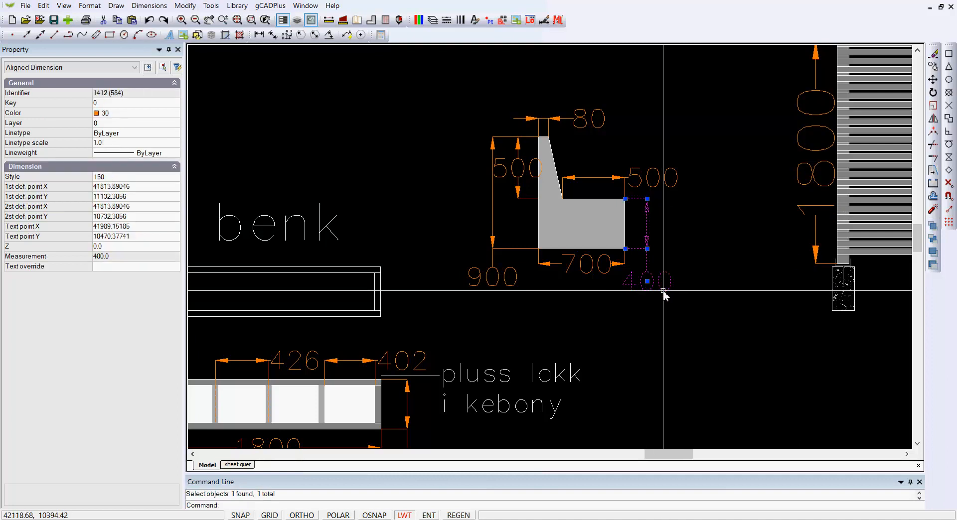
click(174, 178)
click(175, 177)
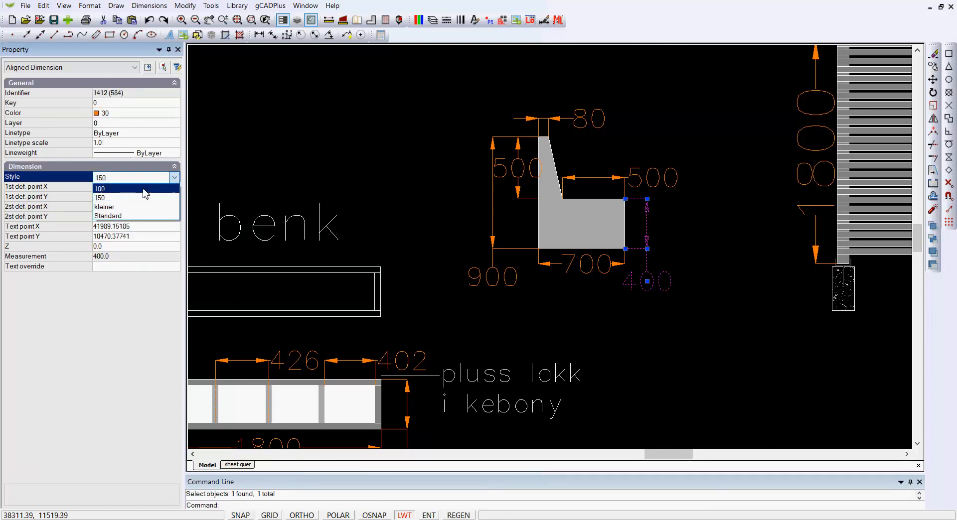
click(144, 189)
key(Escape)
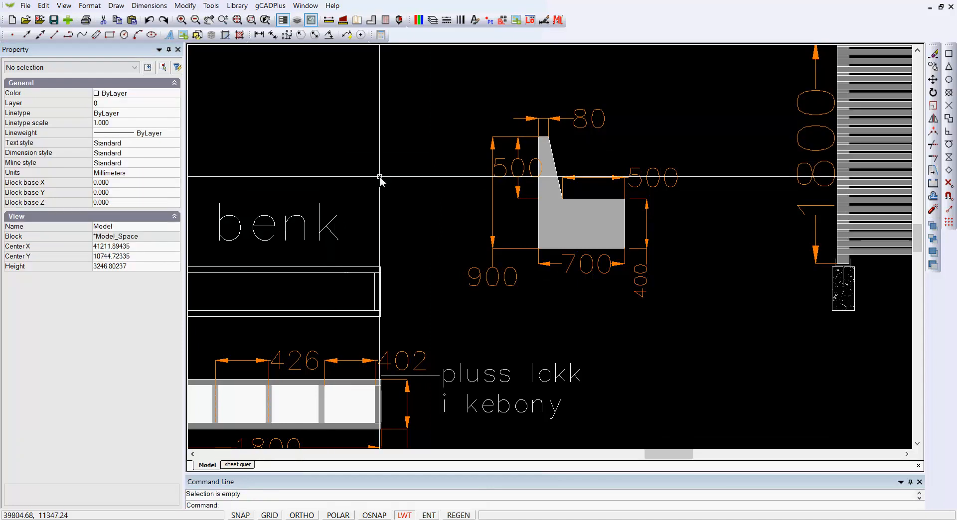
scroll(628, 259, up, 3)
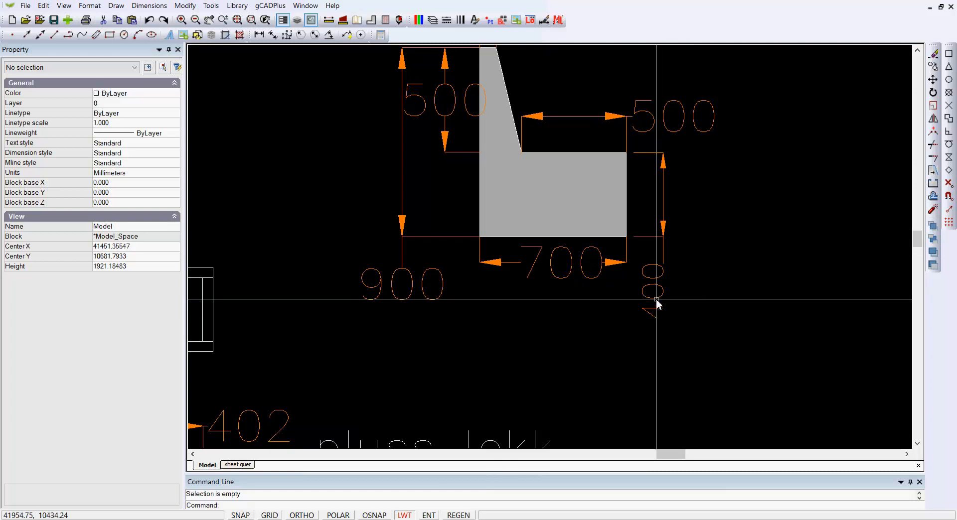
scroll(709, 258, down, 1)
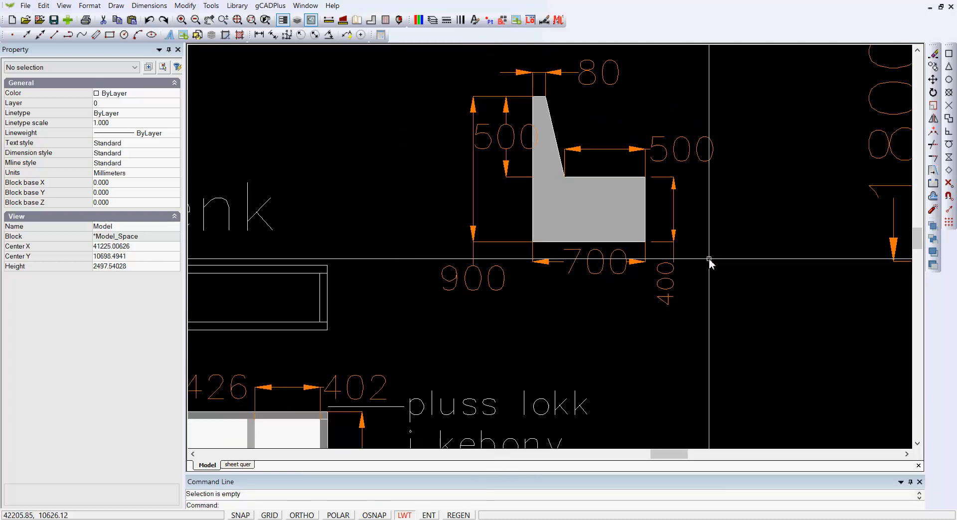
- Match the properties of the 400 height dimension onto the other five dimensions of the bench's side profile
click(188, 7)
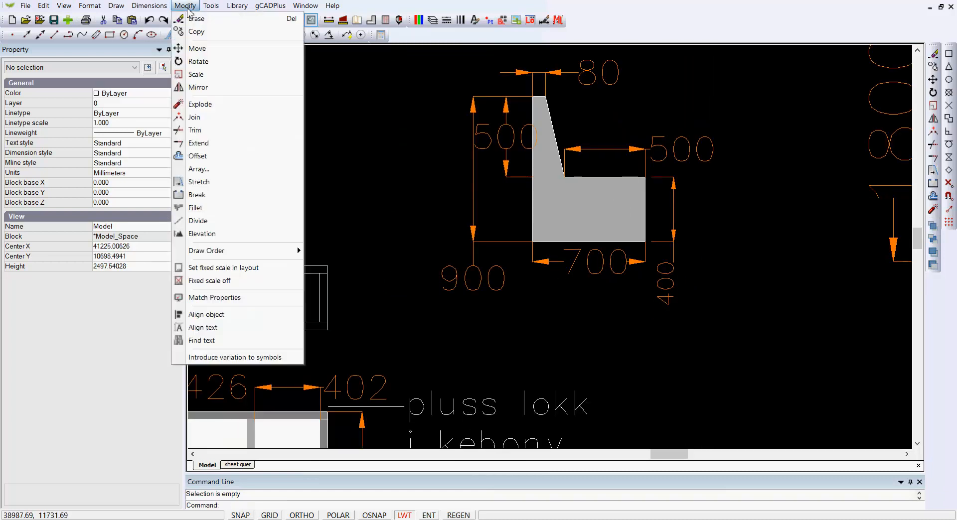
click(222, 299)
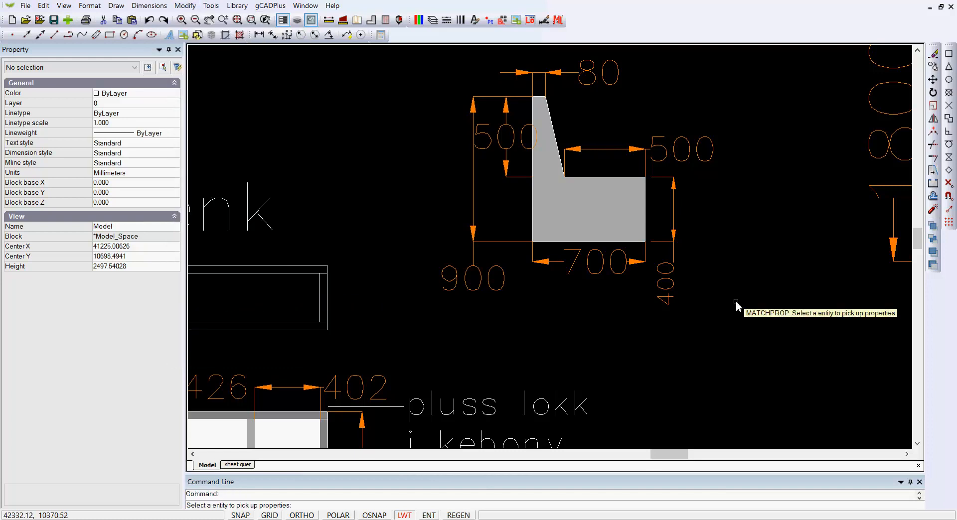
click(657, 285)
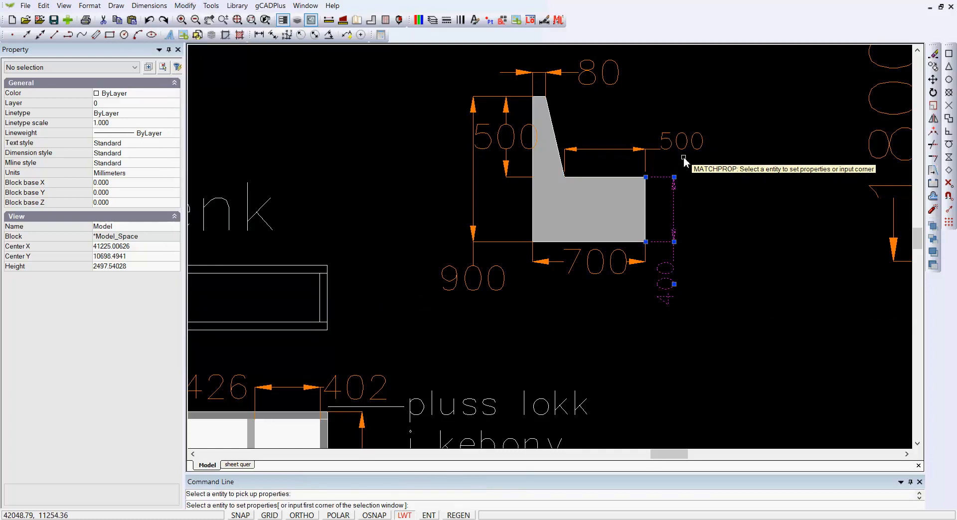
click(598, 80)
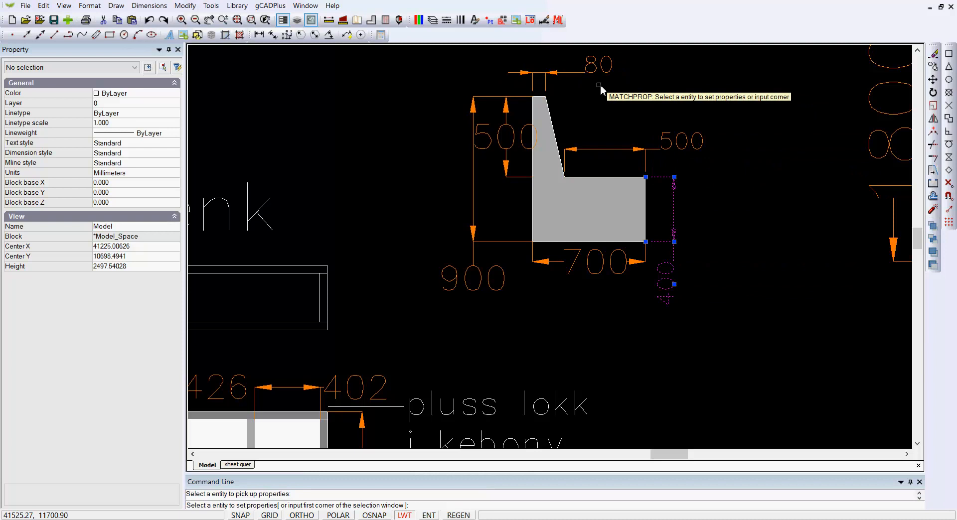
click(513, 146)
click(474, 234)
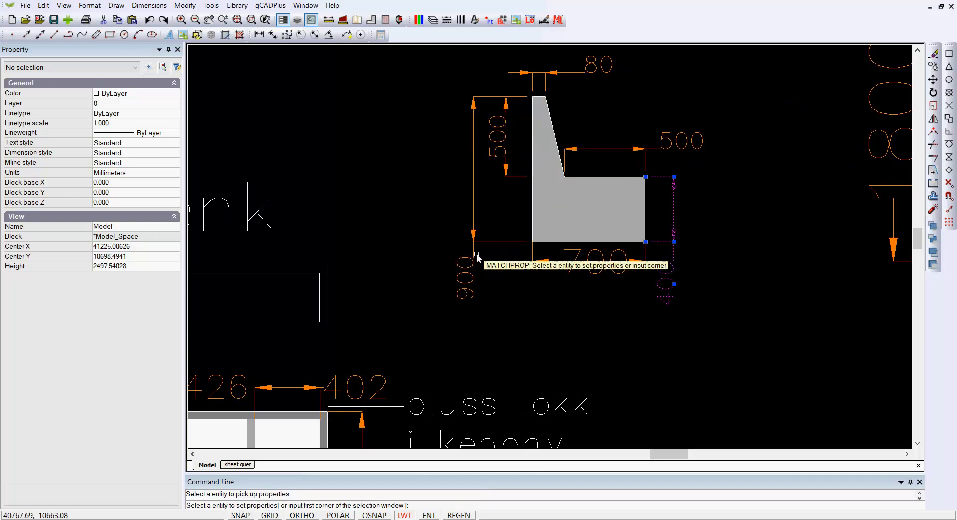
click(591, 268)
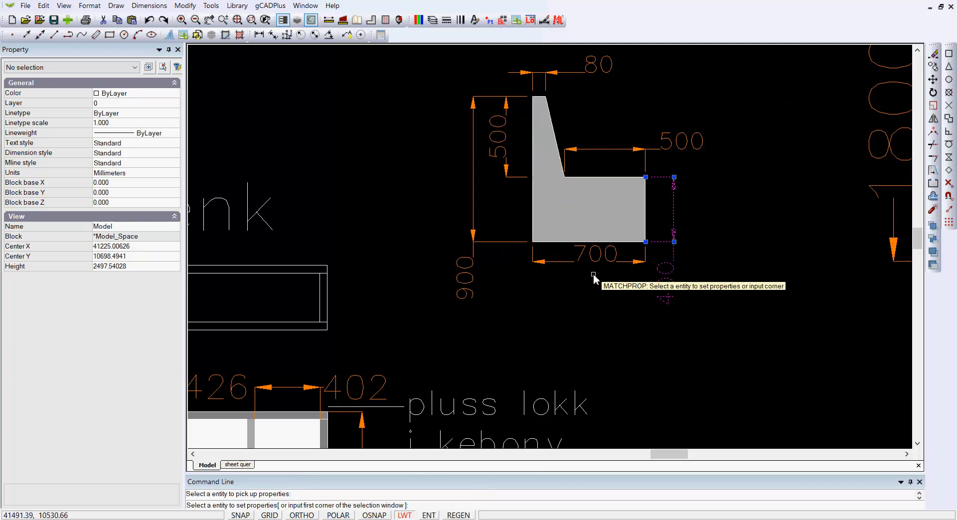
key(Return)
- Preview the dimension styles 100, 150 and kleiner in the style list, and leave the styles unchanged
scroll(718, 297, down, 1)
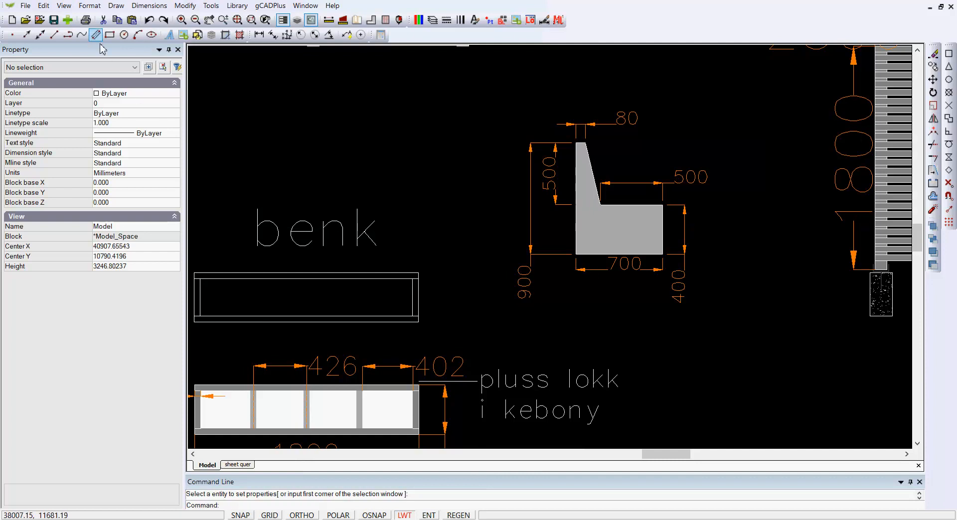
click(90, 6)
mouse_move(149, 6)
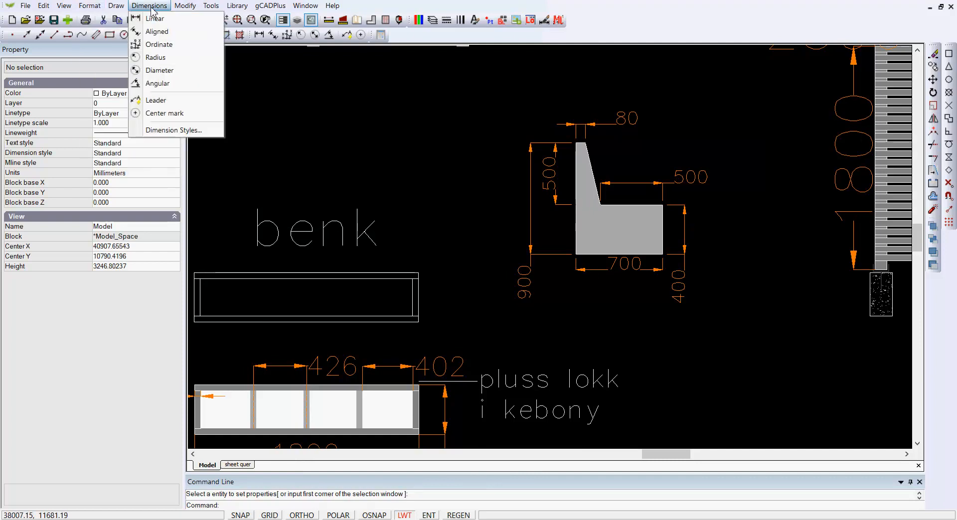
click(174, 130)
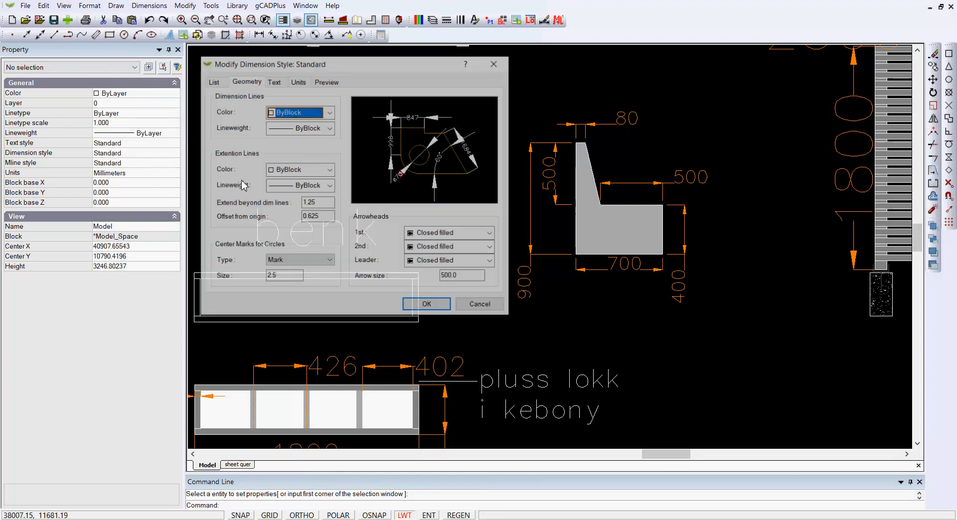
click(213, 81)
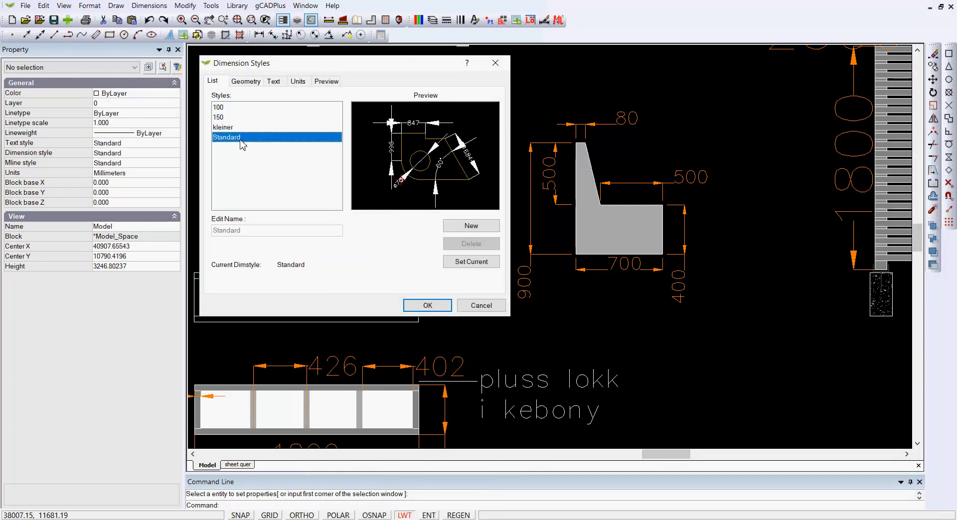
click(229, 109)
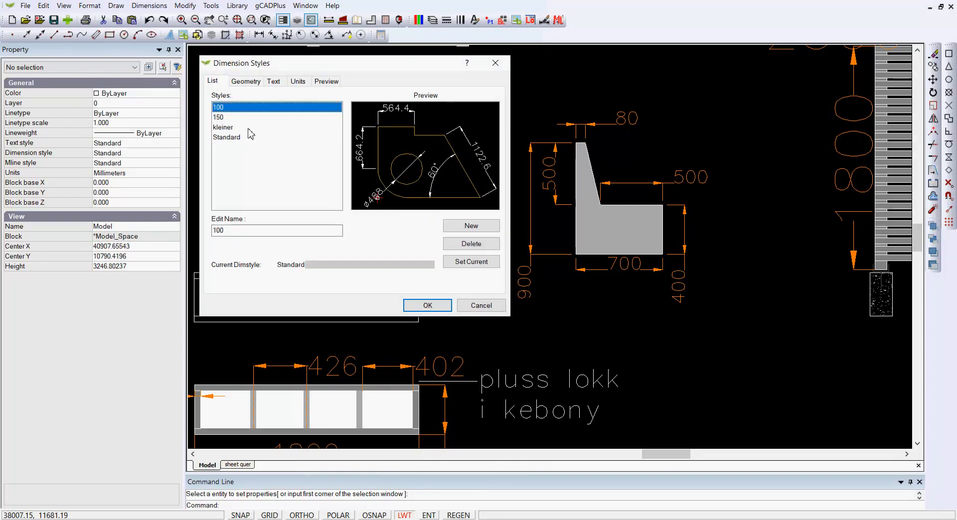
click(228, 118)
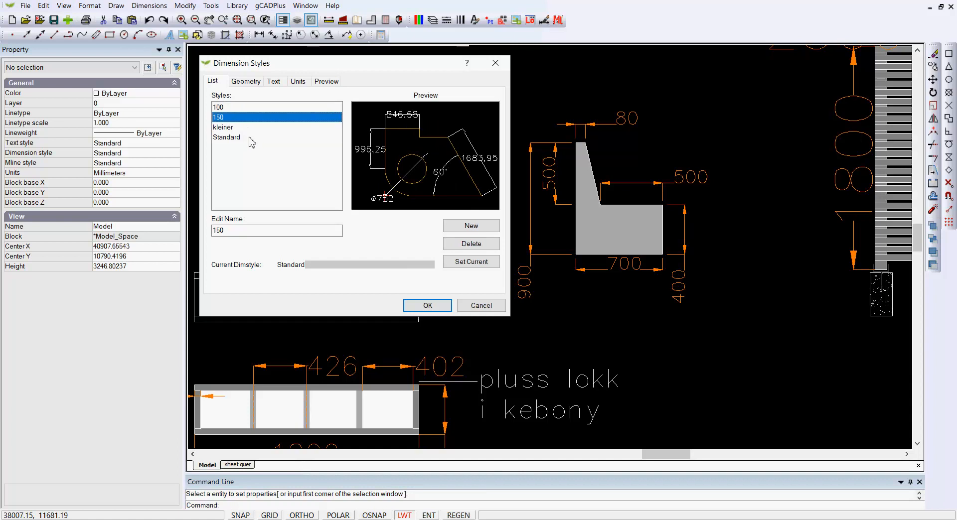
click(238, 131)
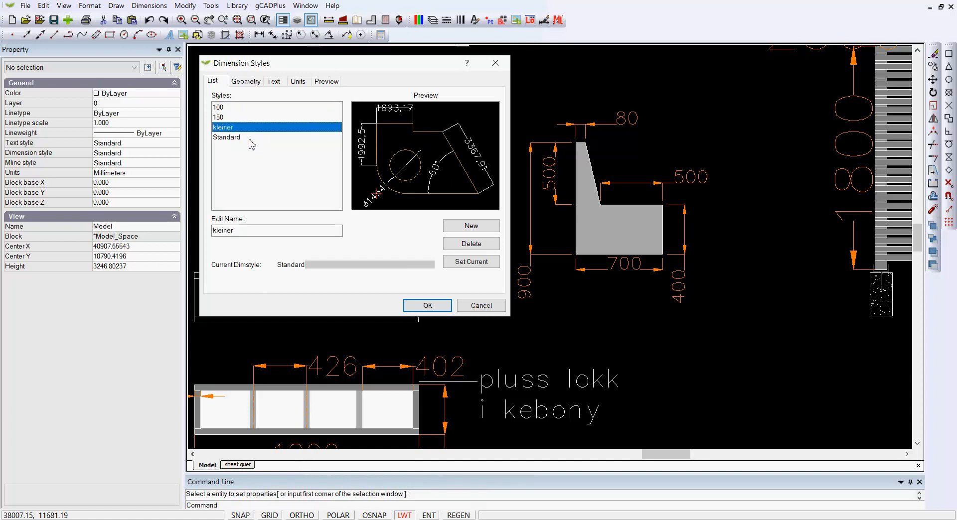
click(482, 306)
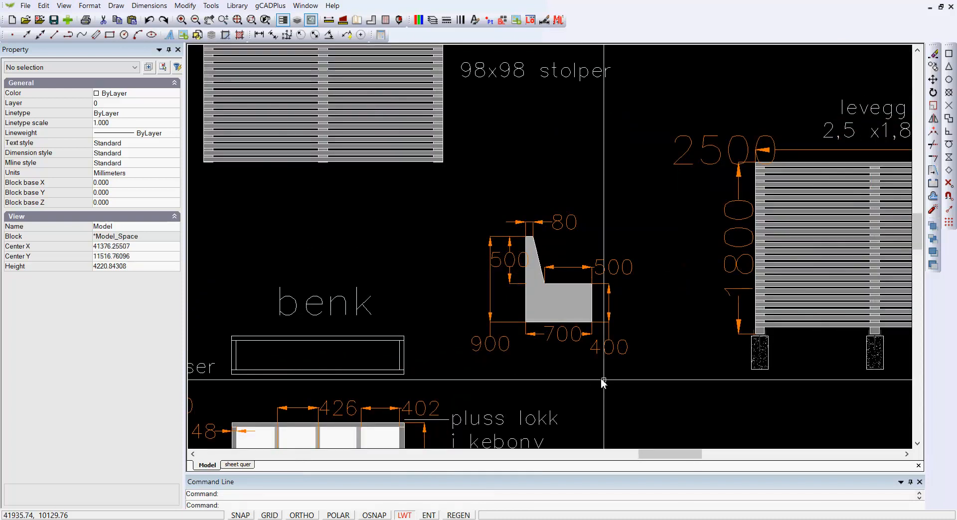
- Set the dimension style of the 400 height dimension on the bench's side profile to 100
click(612, 355)
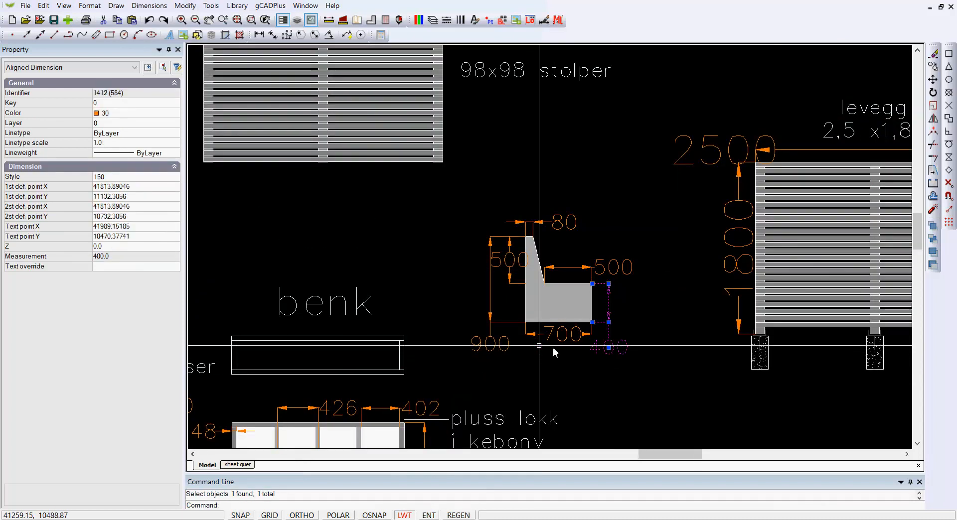
click(168, 177)
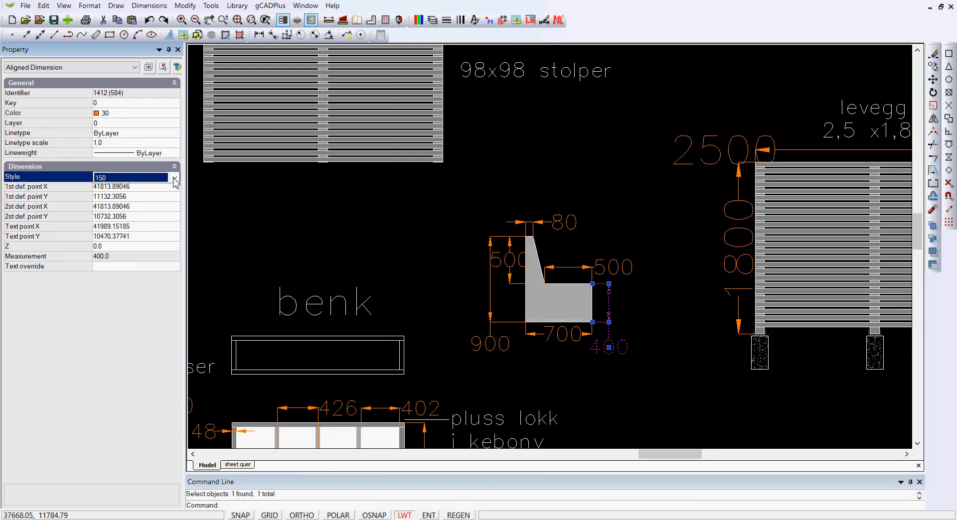
click(175, 178)
click(127, 190)
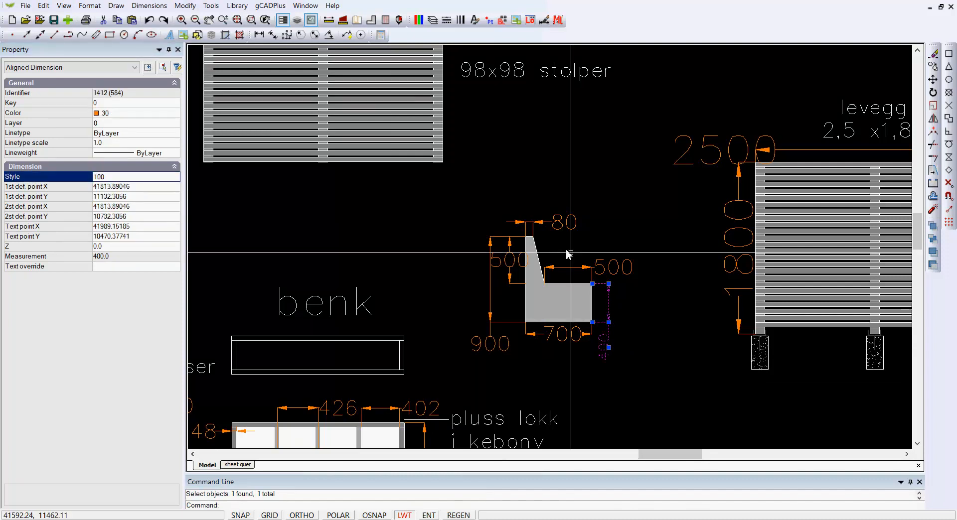
key(Escape)
- Repeat Match Properties to copy the 400 height dimension's style to the 80, both 500, 900 and 700 dimensions of the bench profile
right_click(643, 359)
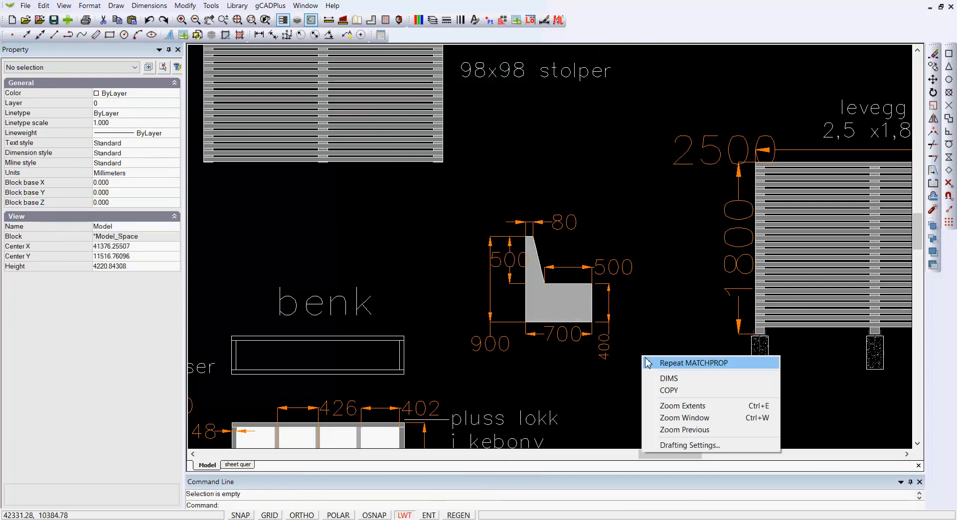
click(672, 364)
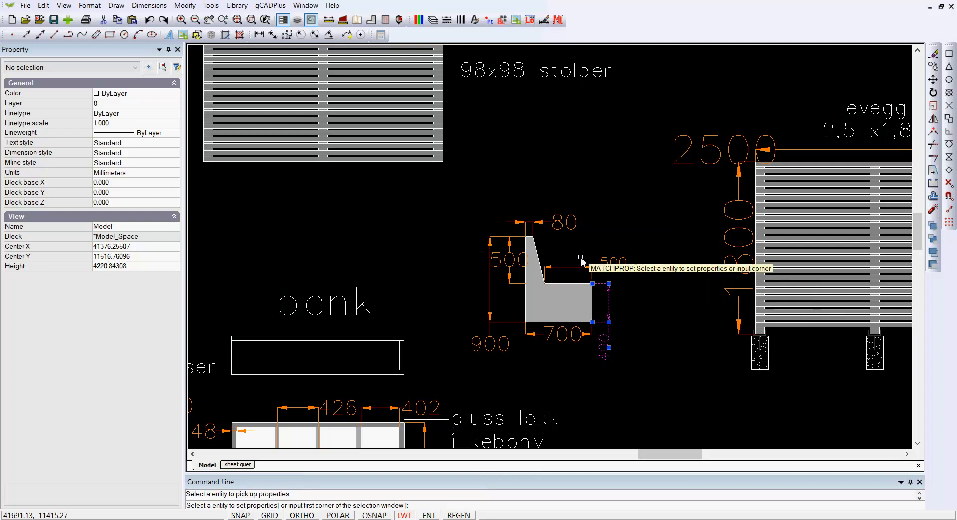
click(596, 231)
click(502, 198)
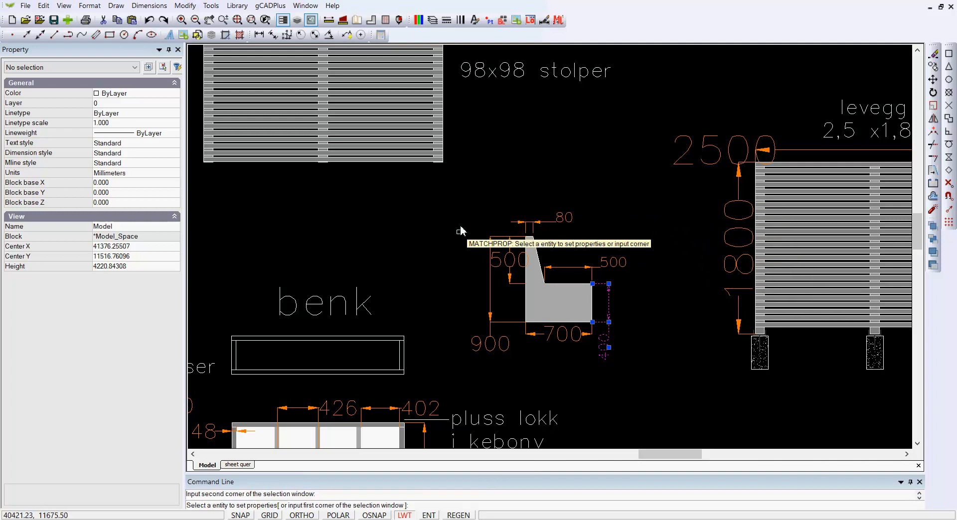
click(511, 369)
click(481, 238)
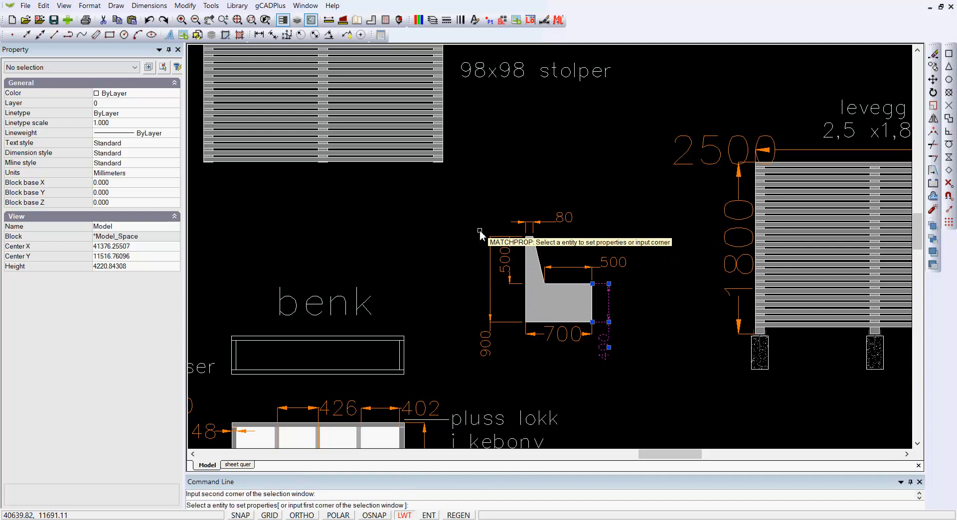
click(578, 355)
click(543, 341)
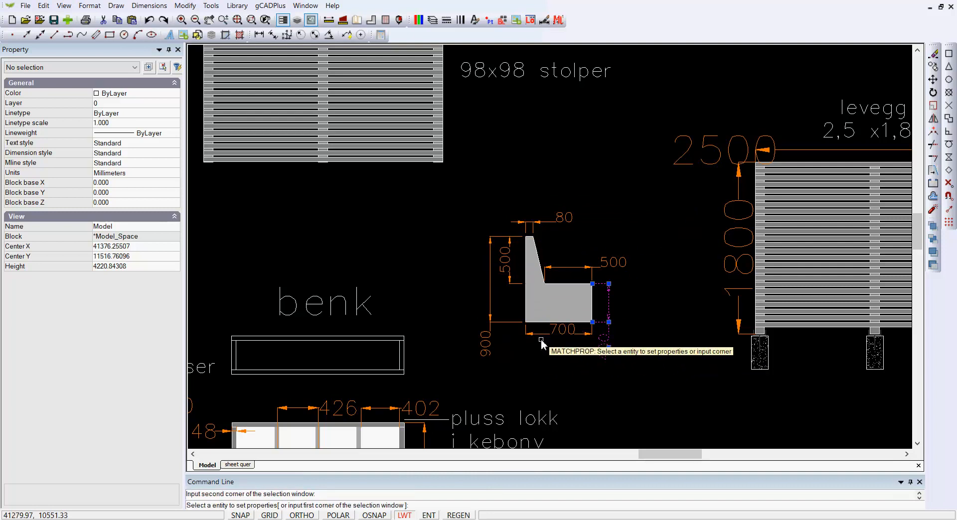
key(Escape)
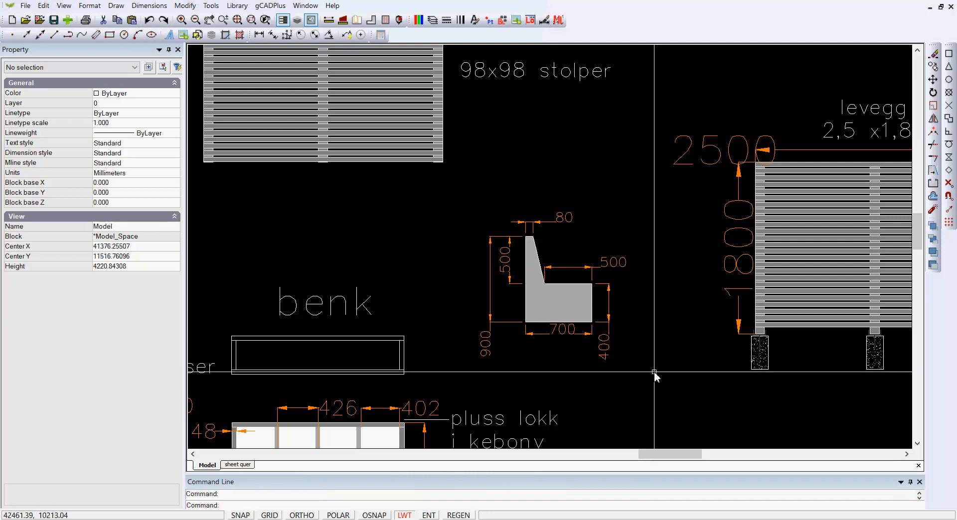